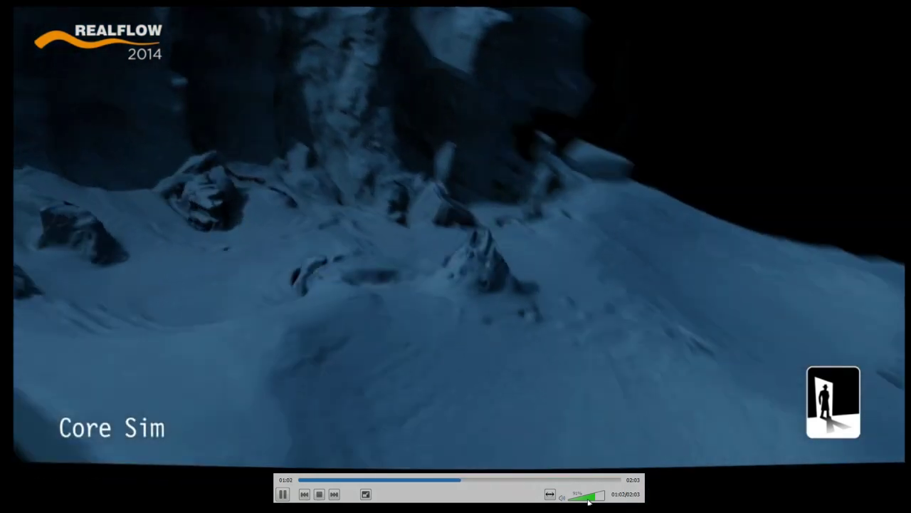
- Pause the showreel briefly at the Core Sim shot, then let it run to the 'Download the Demo!' end card
key("space")
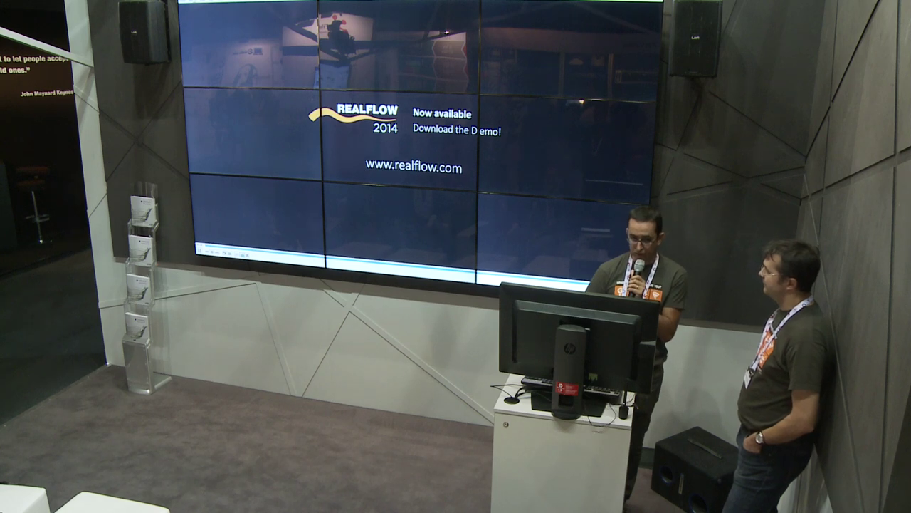
- Close the finished showreel and play rf_dynamics_intern.mp4 full screen
key("alt+F4")
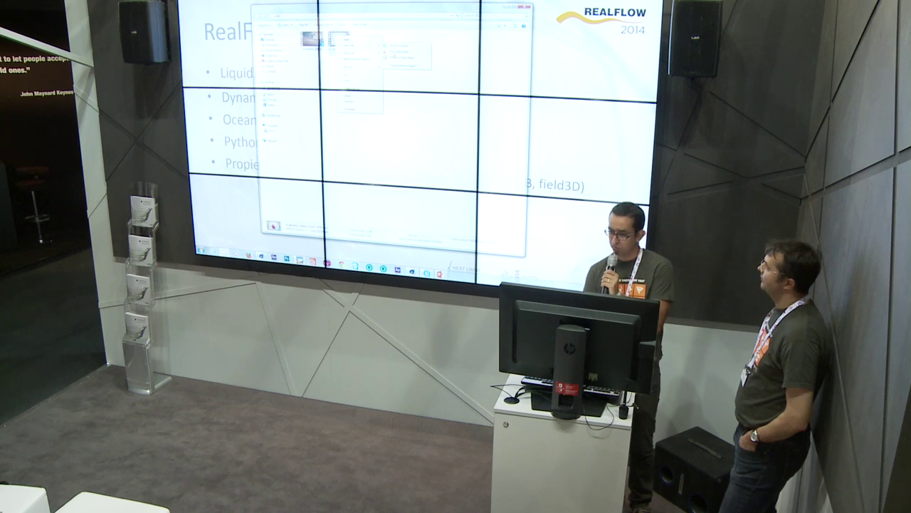
key("Return")
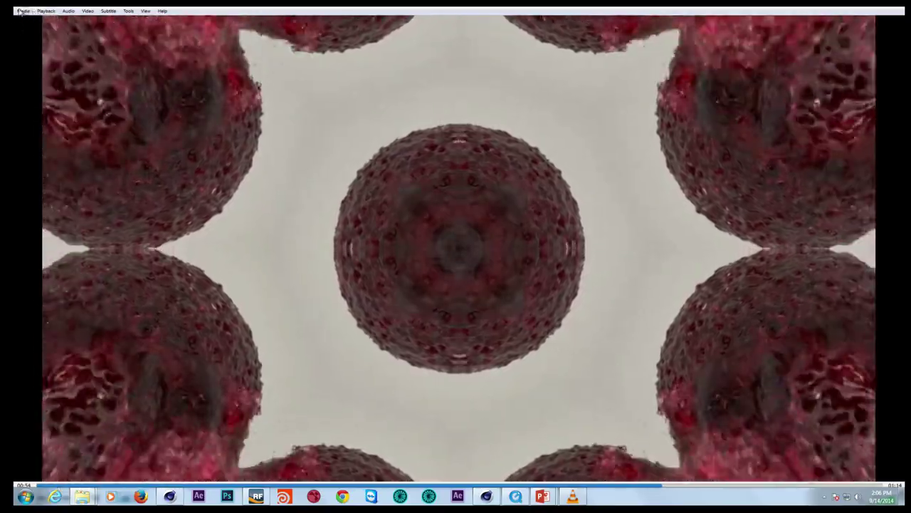
- Let the demo reel play past the kaleidoscope clip, then open VLC's Media menu
left_click(23, 11)
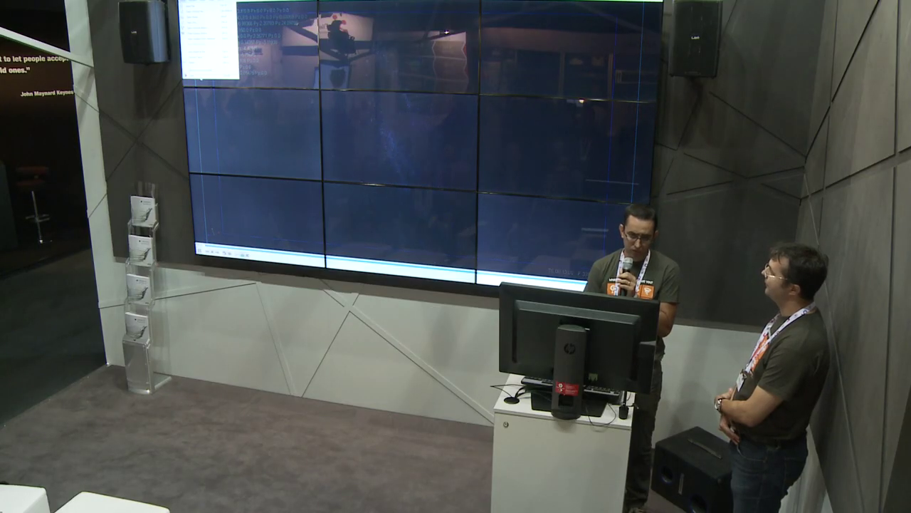
- Quit VLC, close Explorer, then reveal the Maxwell Render Previews bullet and the workflow slide
key("ctrl+q")
key("alt+F4")
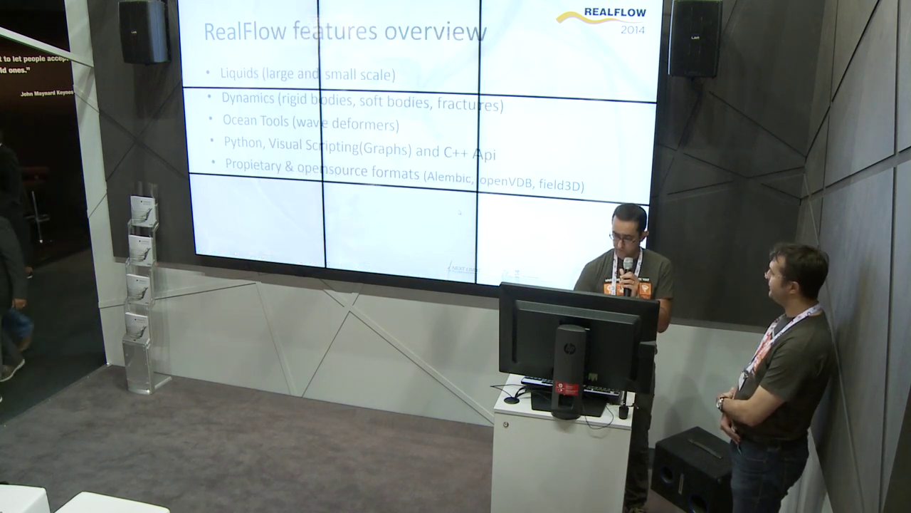
key("Right")
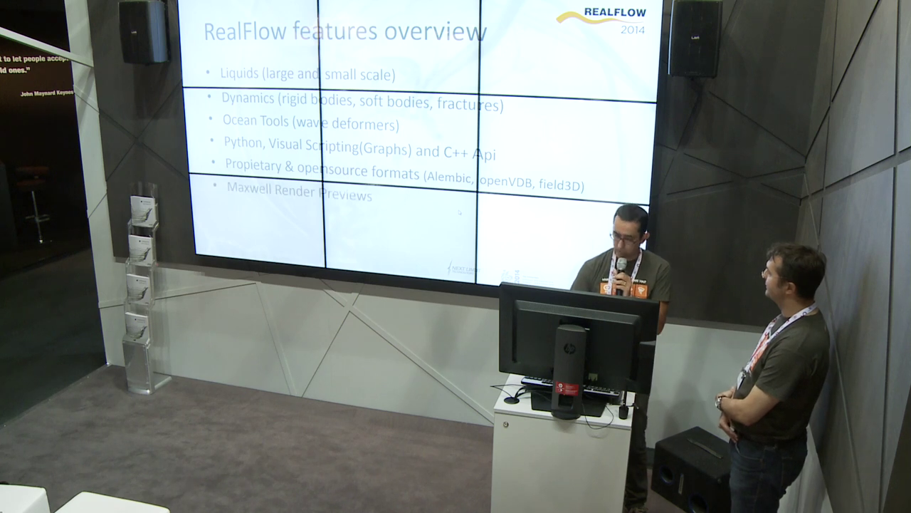
key("Right")
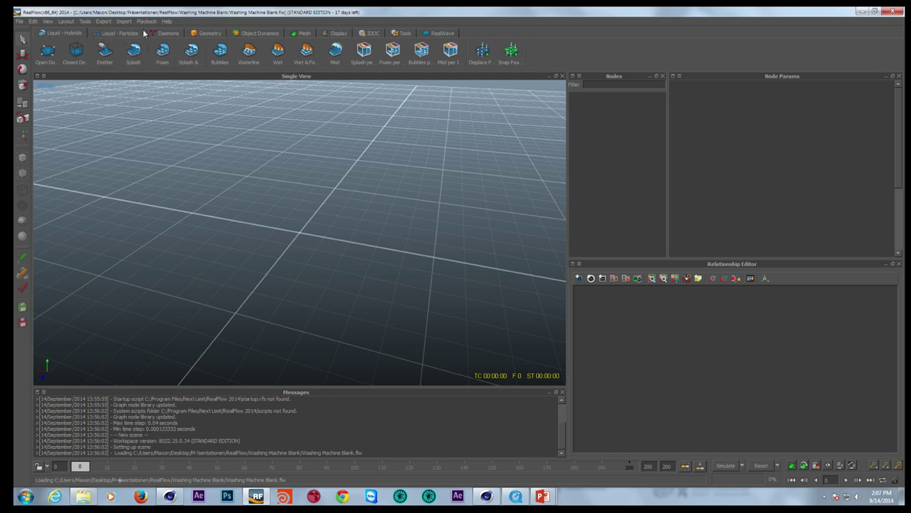
- Browse the Daemons, Geometry, Object Dynamics, Mesh and RealWave shelves, then add a Circle emitter
left_click(168, 33)
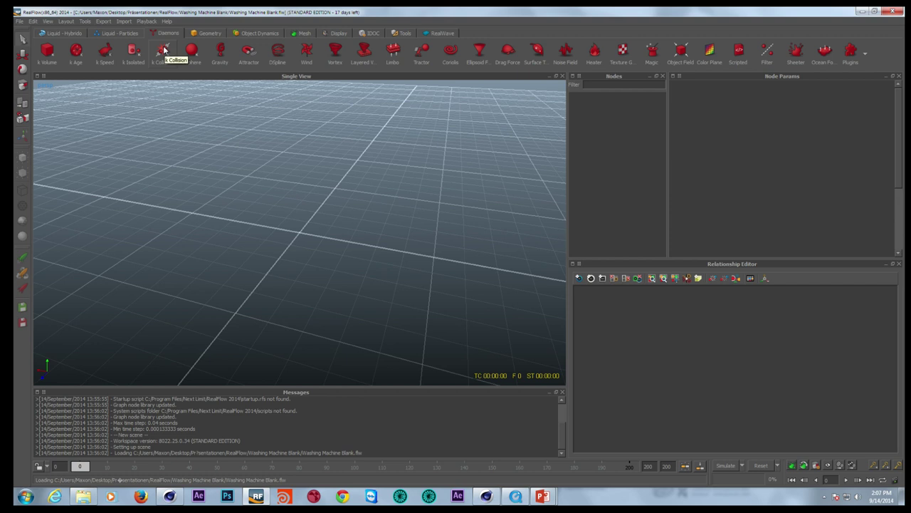
left_click(209, 33)
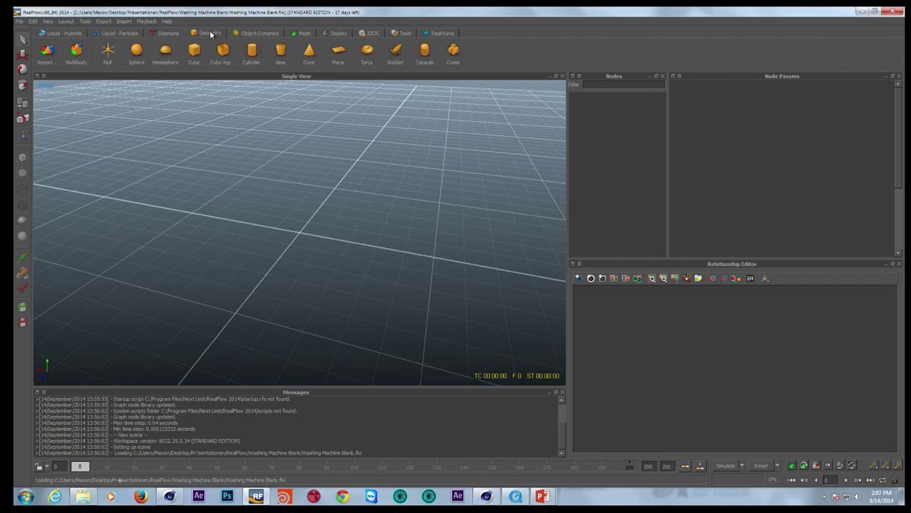
left_click(260, 34)
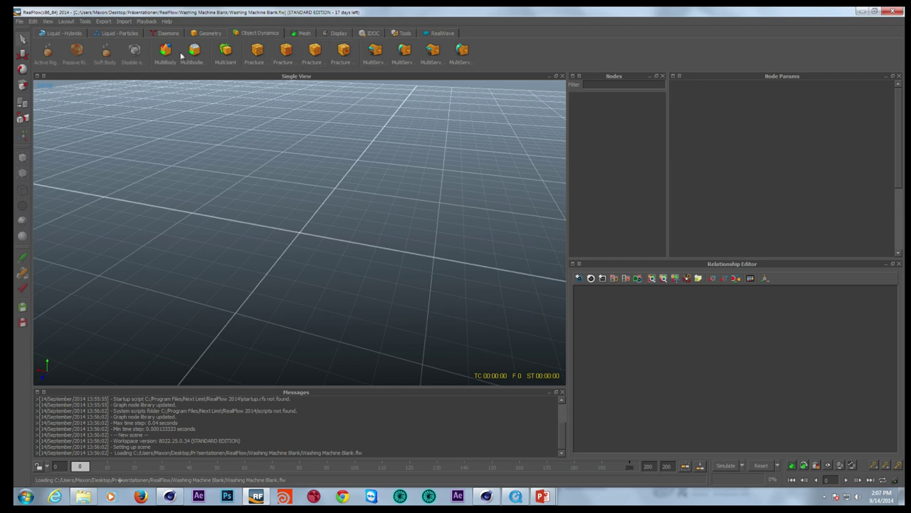
left_click(298, 33)
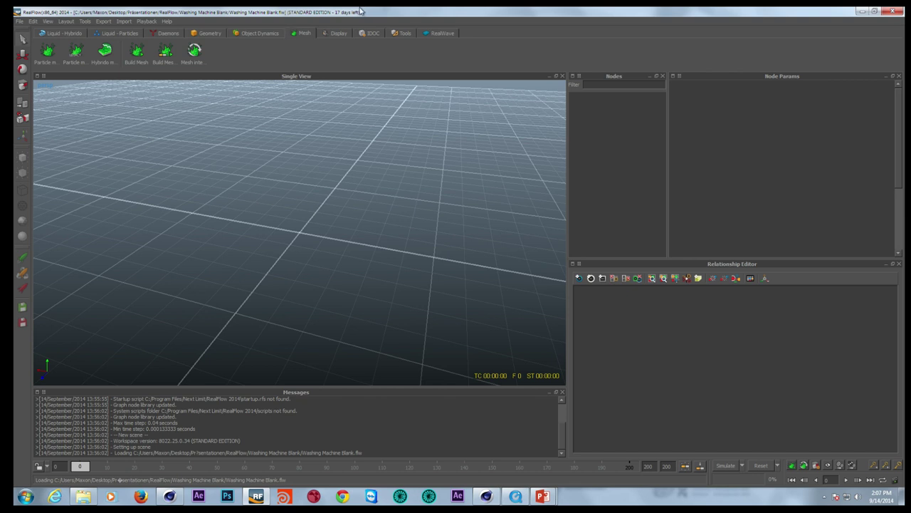
left_click(433, 34)
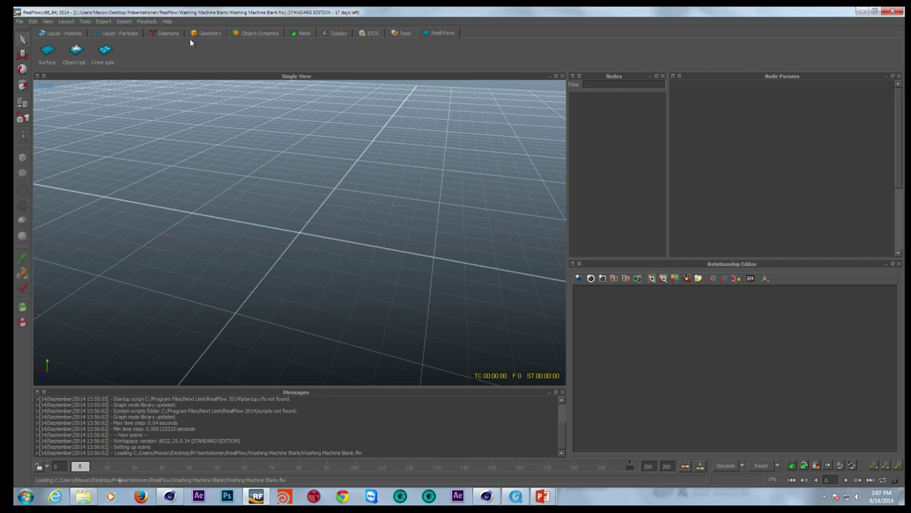
left_click(114, 34)
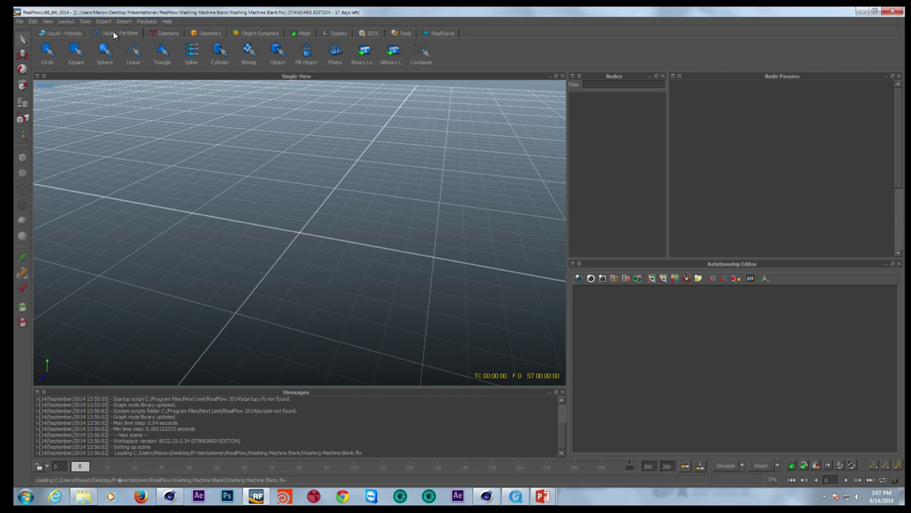
left_click(47, 51)
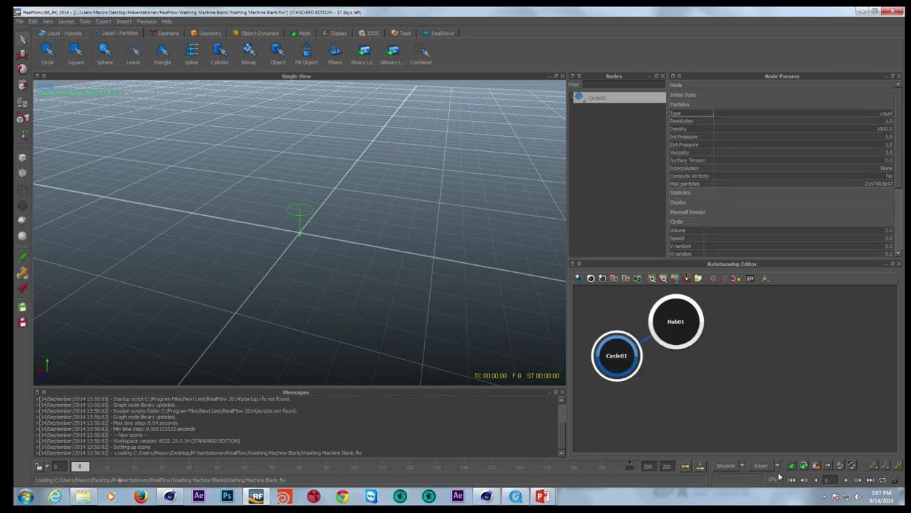
- Add Plane01, arrange Hub01, Plane01 and Circle01 in the Relationship Editor, and show dependency arrows
left_click_drag(671, 319, 740, 359)
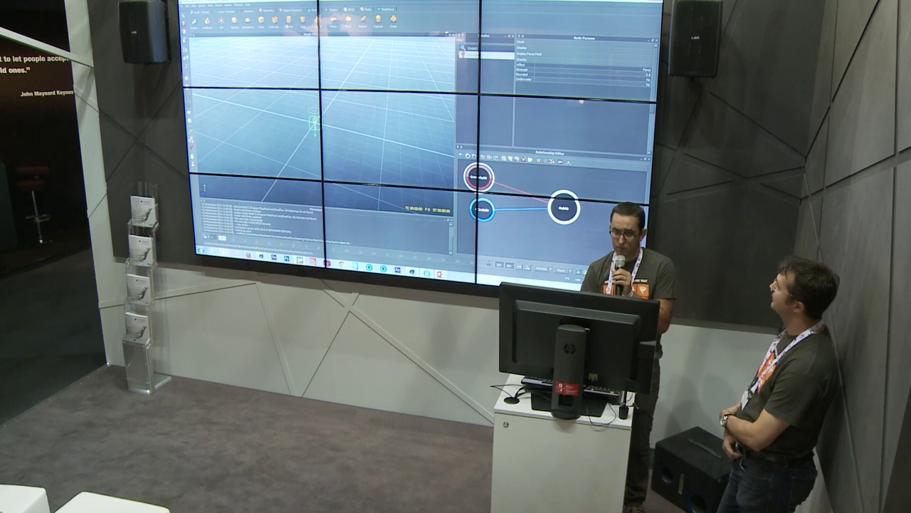
left_click(334, 20)
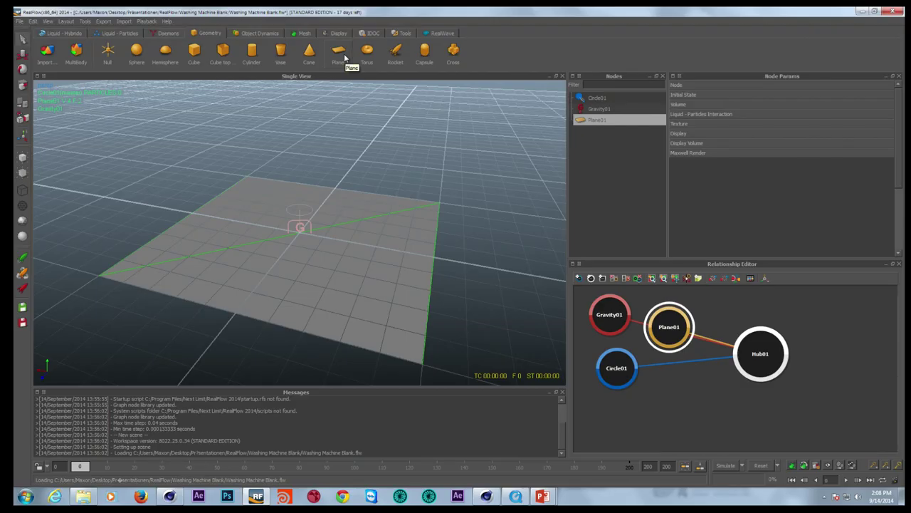
left_click_drag(675, 330, 826, 307)
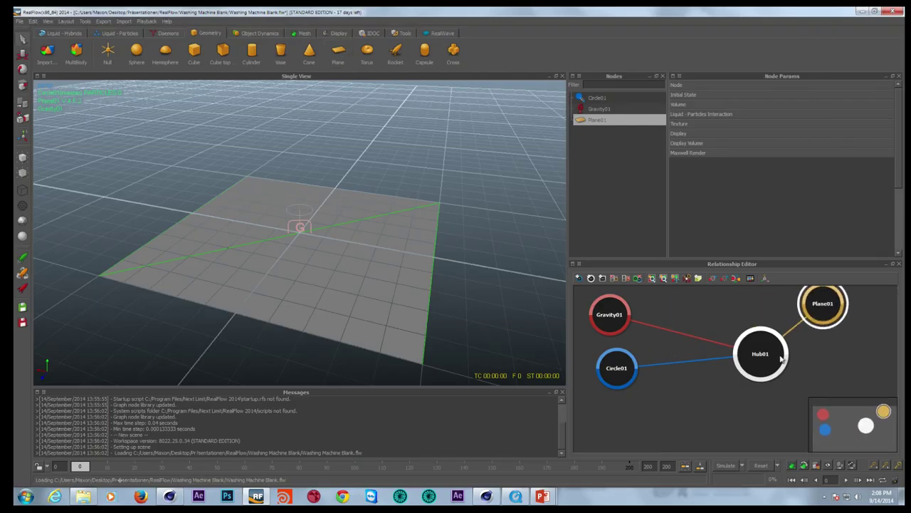
left_click_drag(784, 361, 769, 392)
left_click_drag(618, 366, 605, 399)
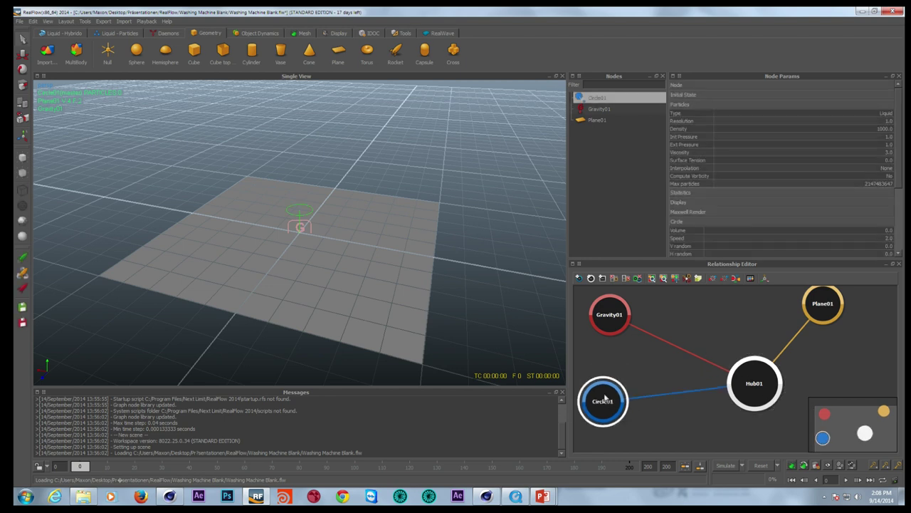
left_click(713, 279)
- Save the scene and simulate the circle emitter's splash up to frame 22
key("ctrl+s")
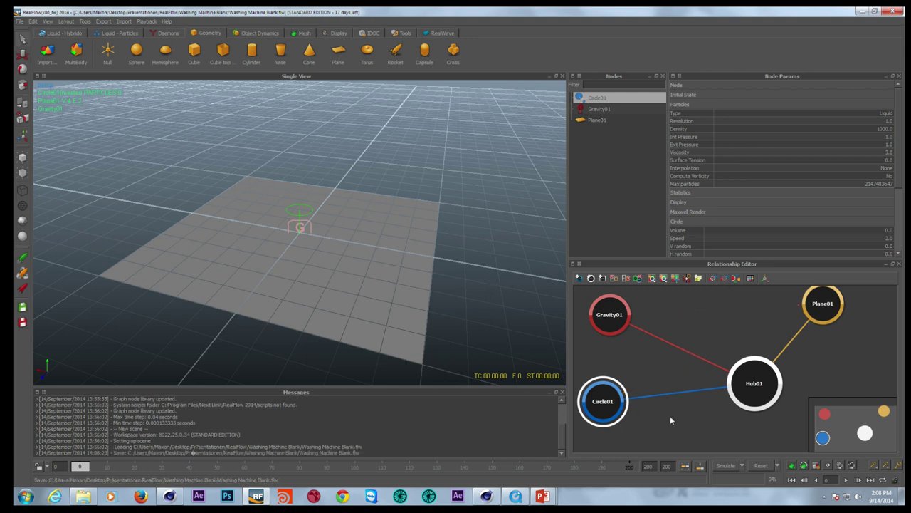
left_click(728, 465)
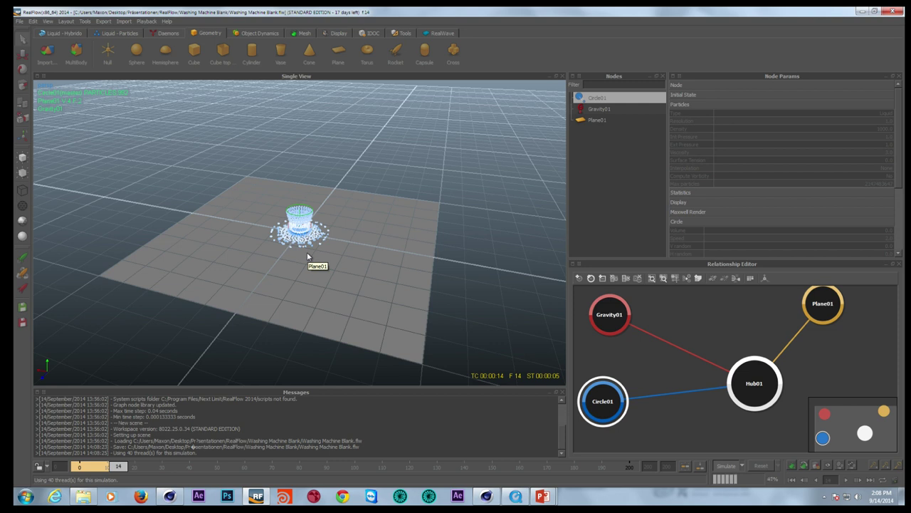
left_click(725, 464)
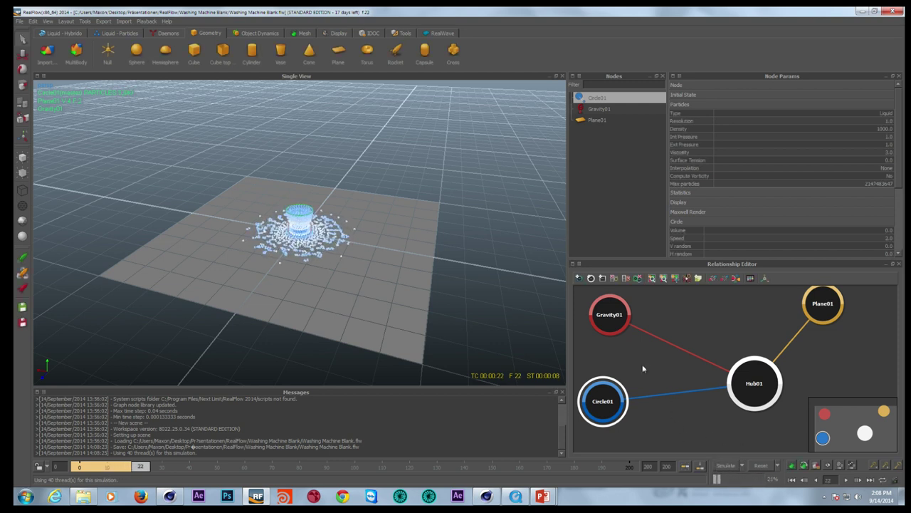
- Add ParticleMesh01, build its mesh from the splash particles, and select Circle01
left_click(305, 33)
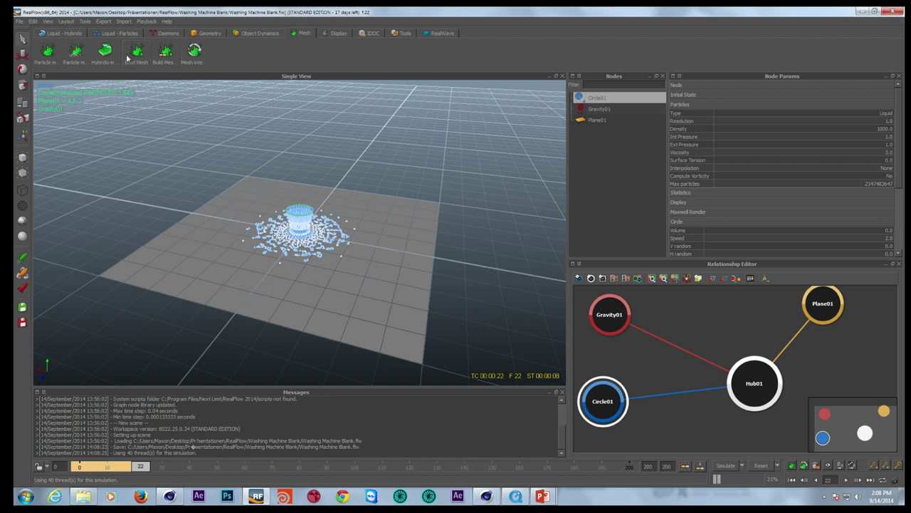
left_click(48, 52)
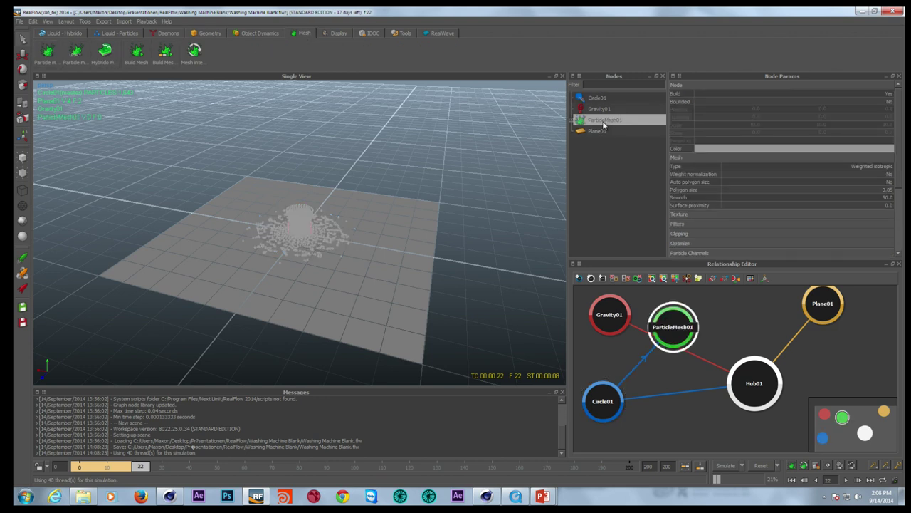
right_click(604, 125)
left_click(604, 171)
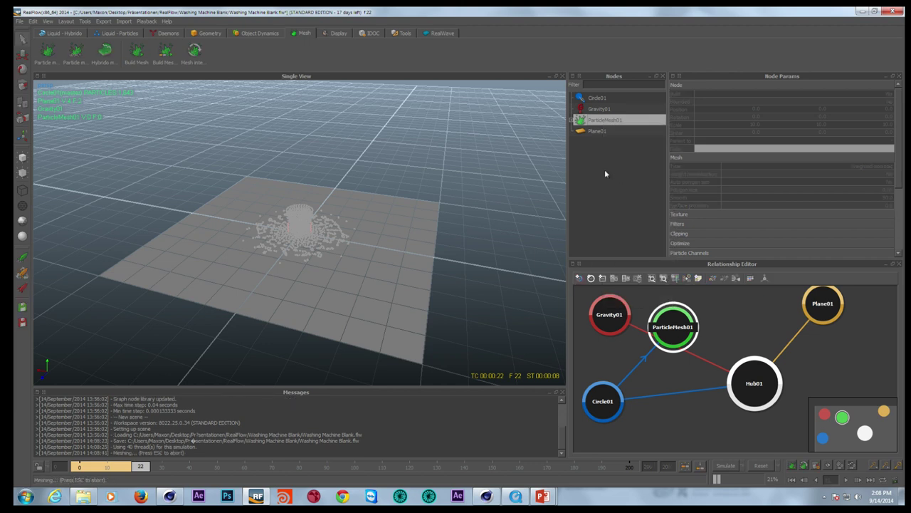
left_click(598, 100)
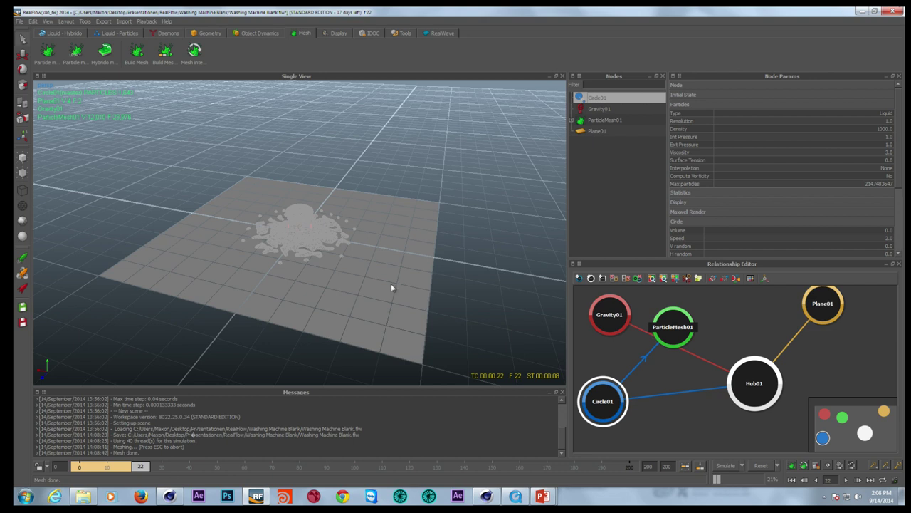
scroll(391, 288, "up", 5)
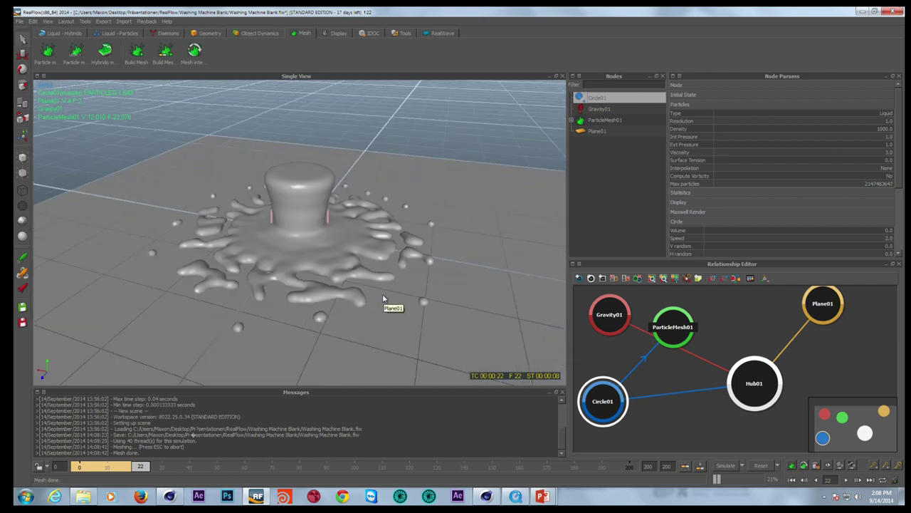
- Select ParticleMesh01 and turn off selection highlighting in the viewport
left_click(603, 120)
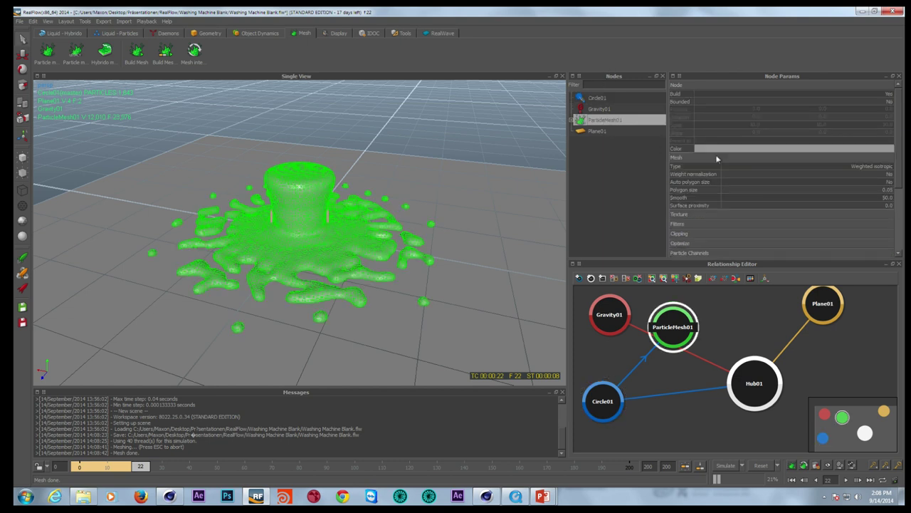
left_click(48, 21)
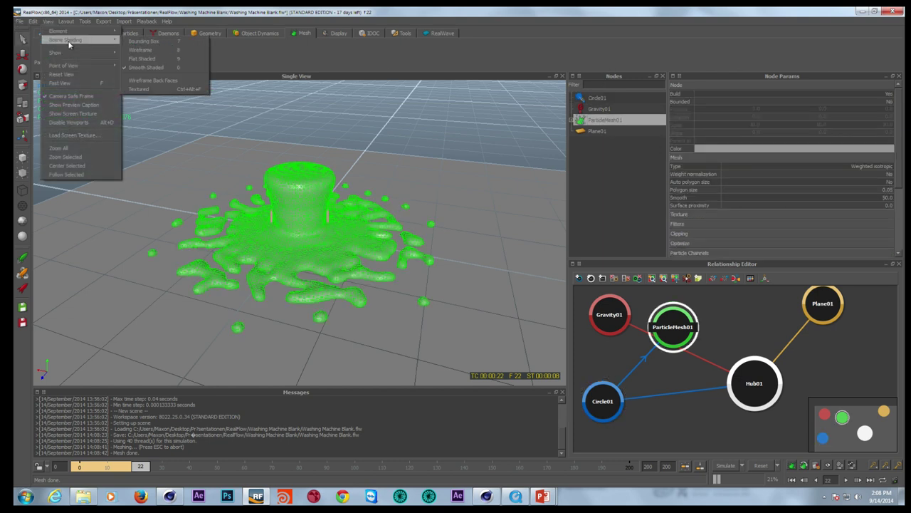
mouse_move(84, 53)
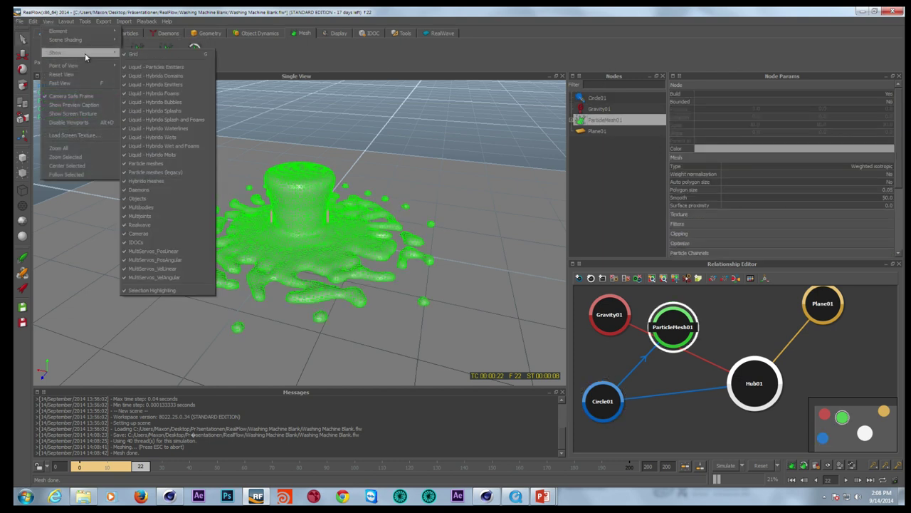
left_click(168, 289)
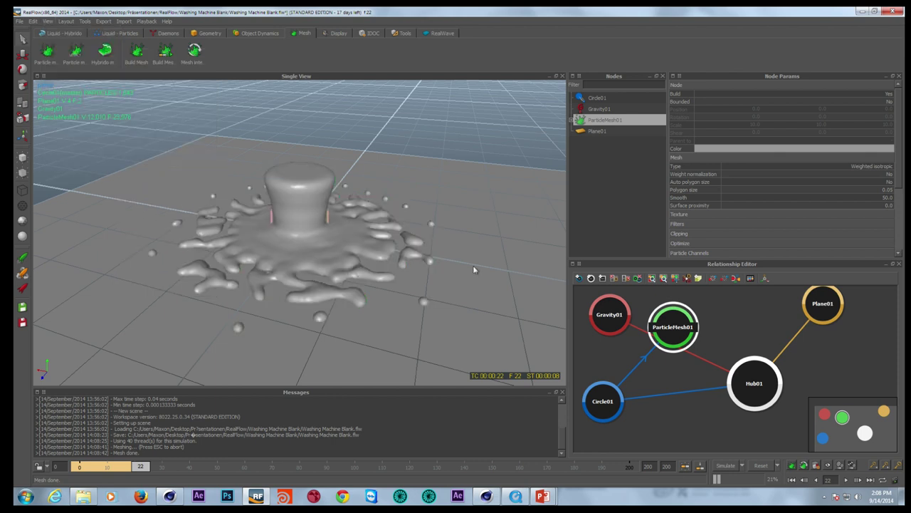
- Set the mesh's Maxwell Render material to honey and launch a Maxwell Interactive preview
double_click(792, 263)
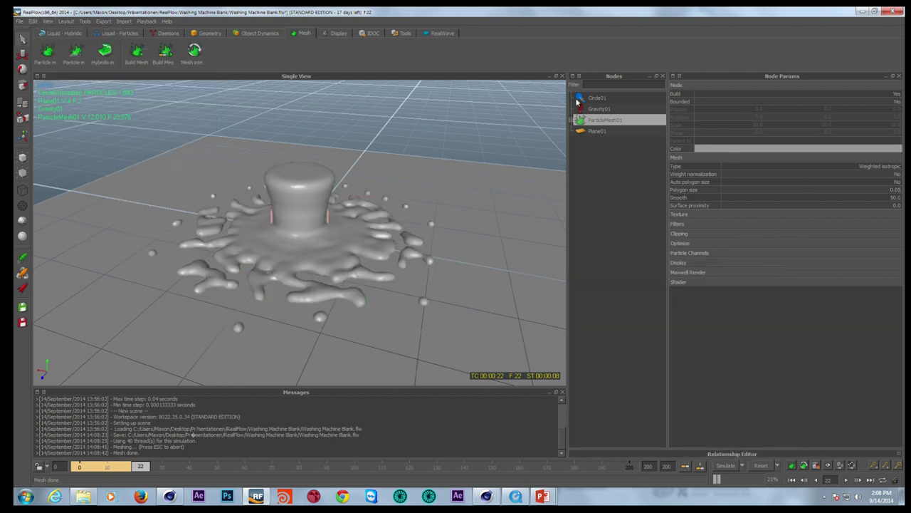
left_click(708, 272)
left_click(883, 290)
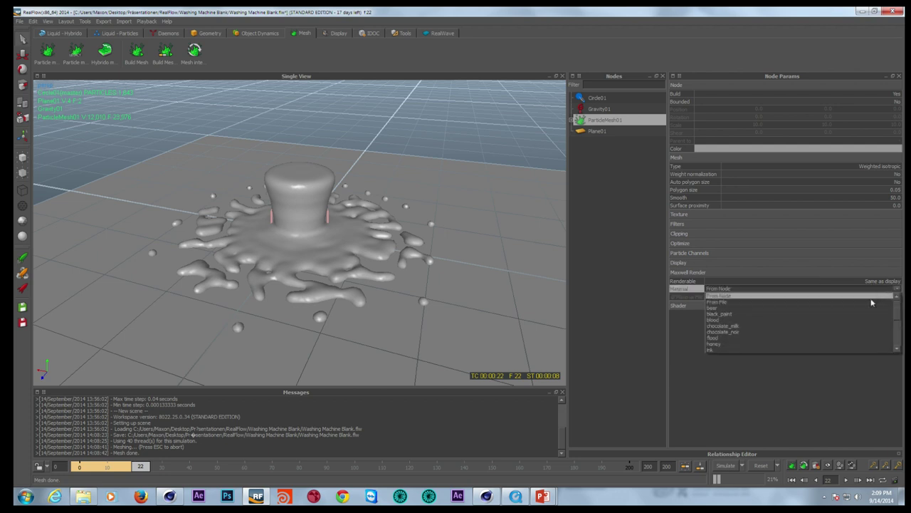
left_click(830, 345)
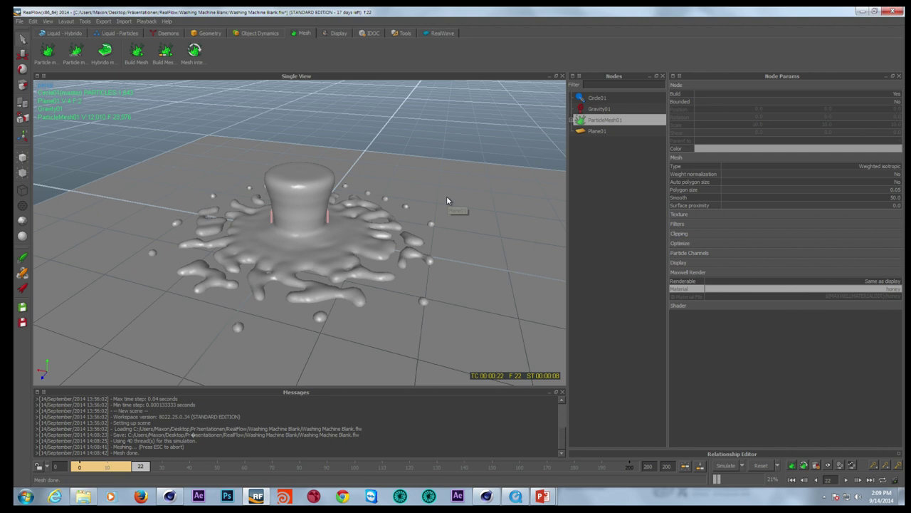
key("ctrl+m")
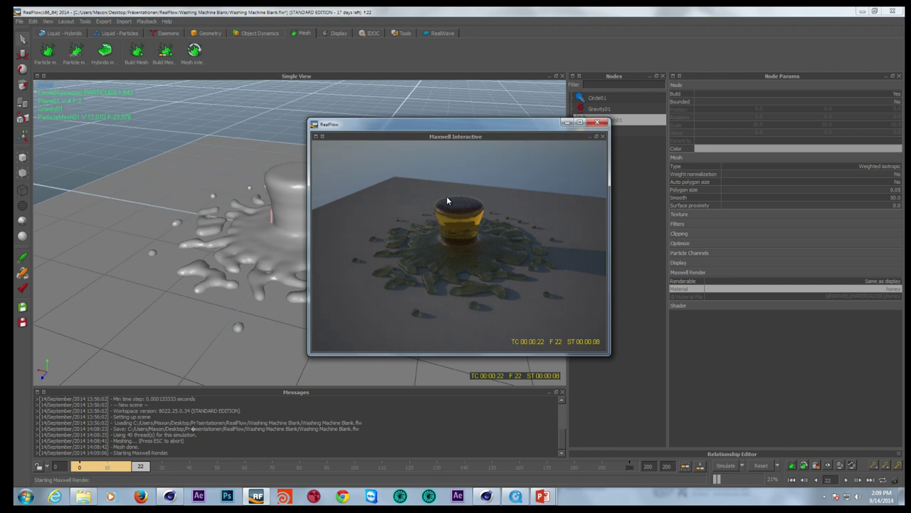
- Close the Maxwell Interactive preview and advance the presentation to the workflow diagram slide
left_click(597, 122)
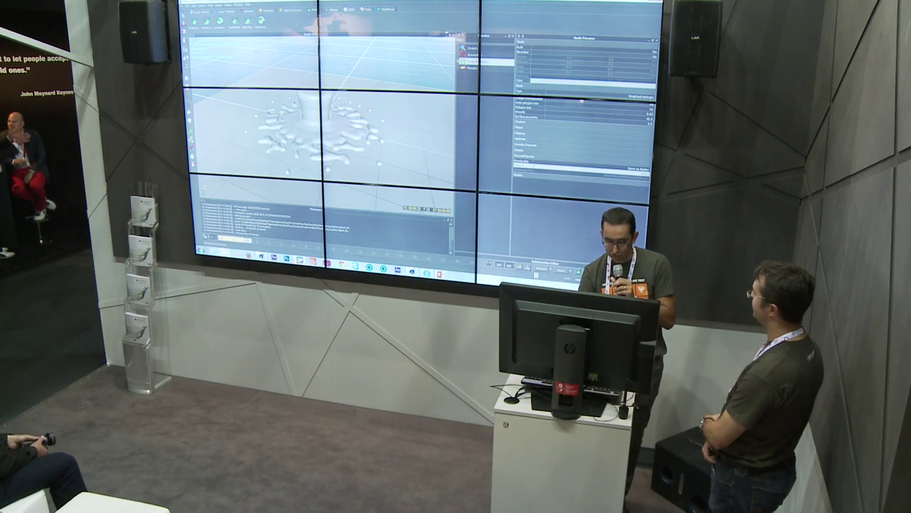
mouse_move(442, 273)
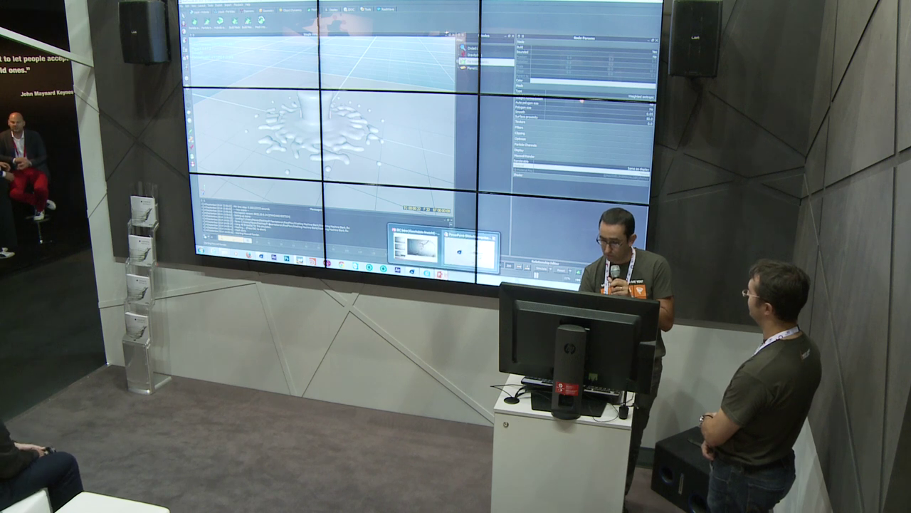
left_click(469, 251)
key("Right")
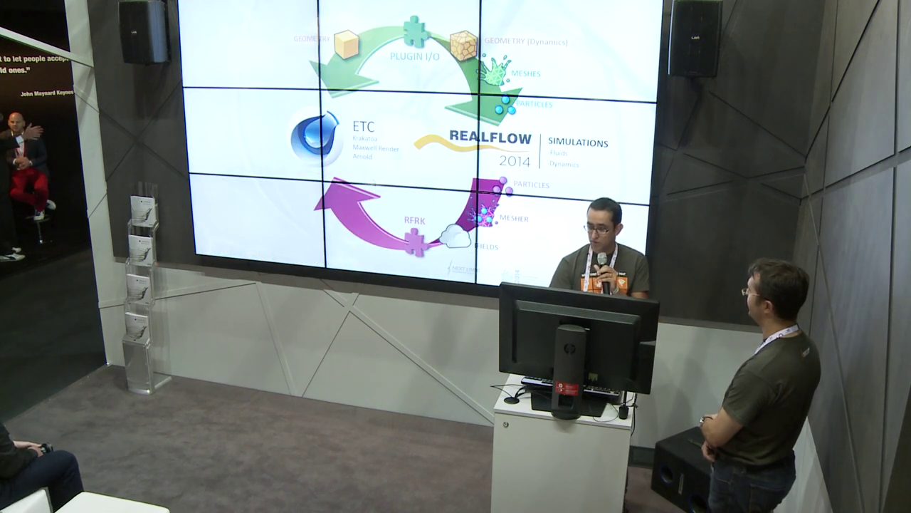